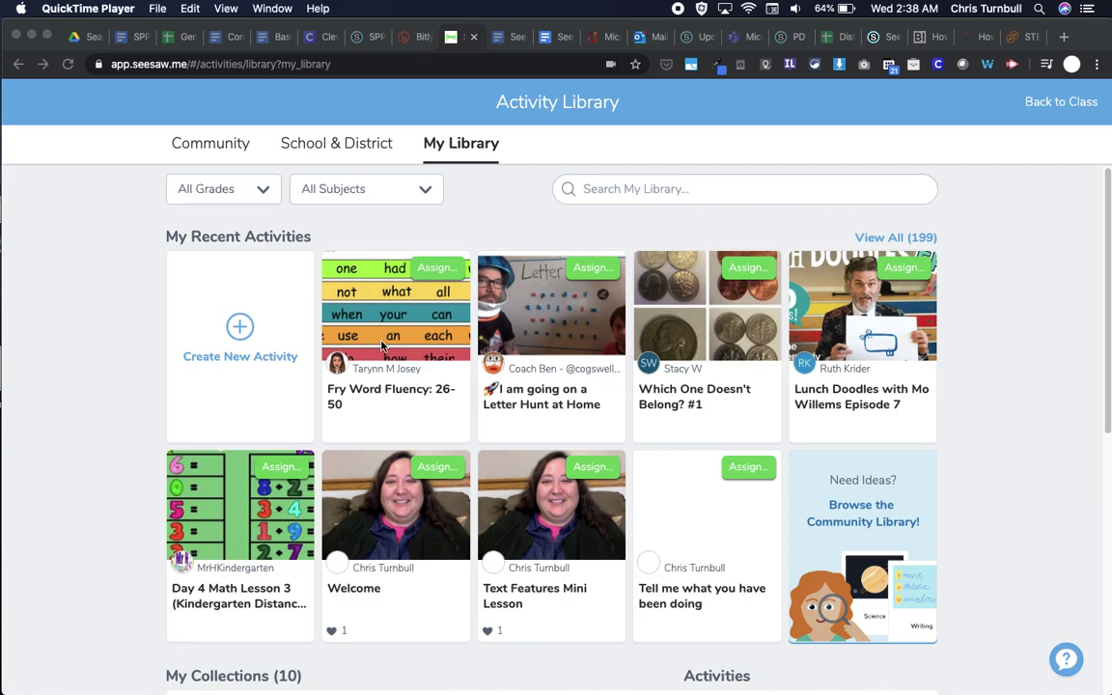
Step: Make an editable copy of the Fry Word Fluency: 26-50 activity and rename it "Sight Word Fluency: 26-50"
left_click(383, 345)
left_click(383, 345)
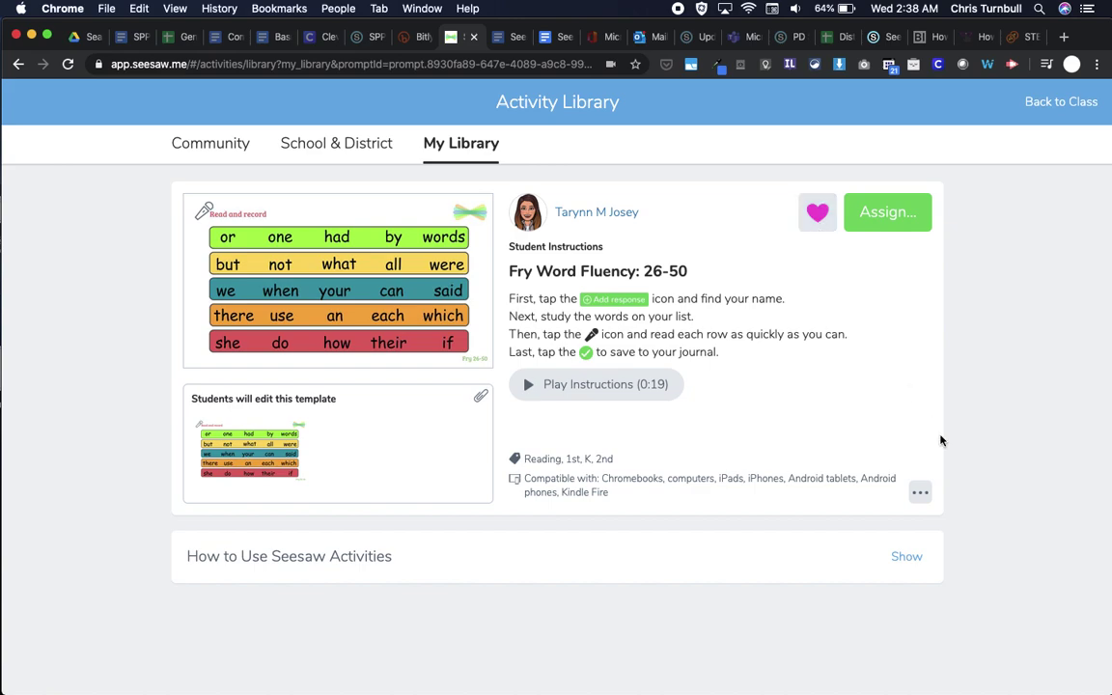
left_click(921, 493)
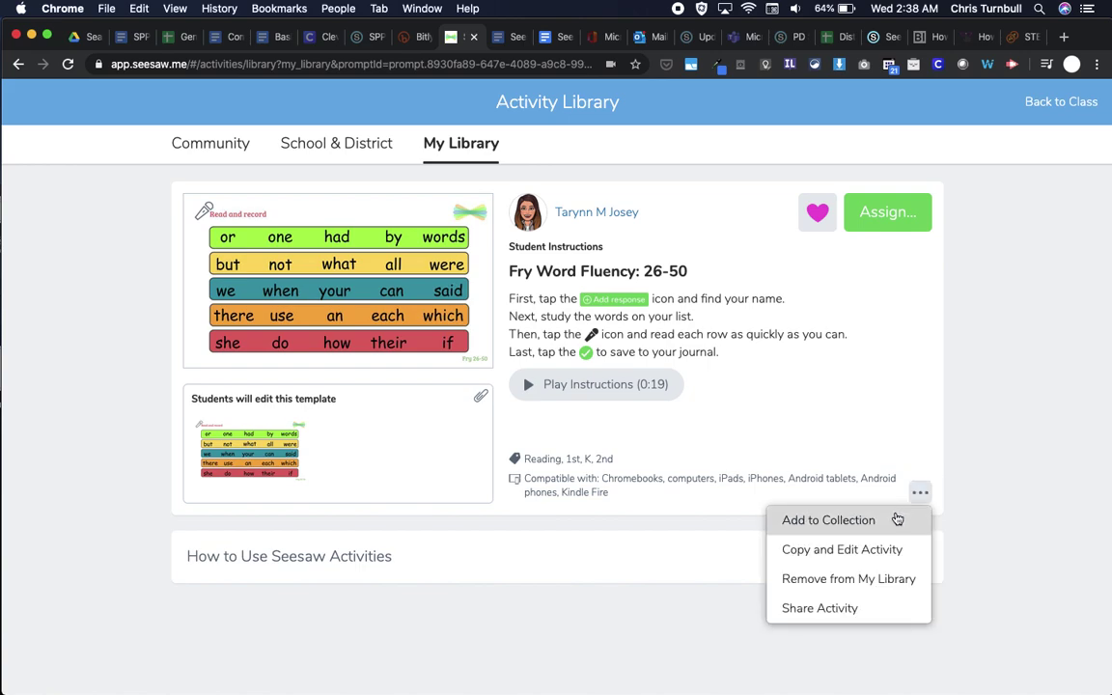
left_click(879, 550)
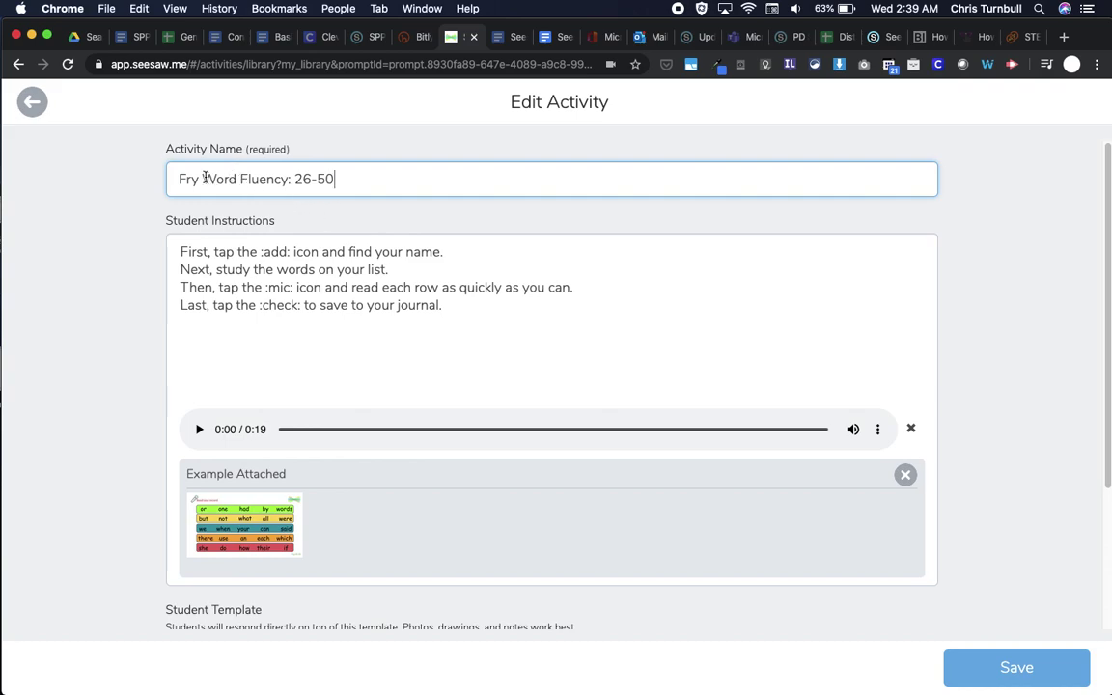
left_click_drag(200, 178, 154, 172)
type("Sight")
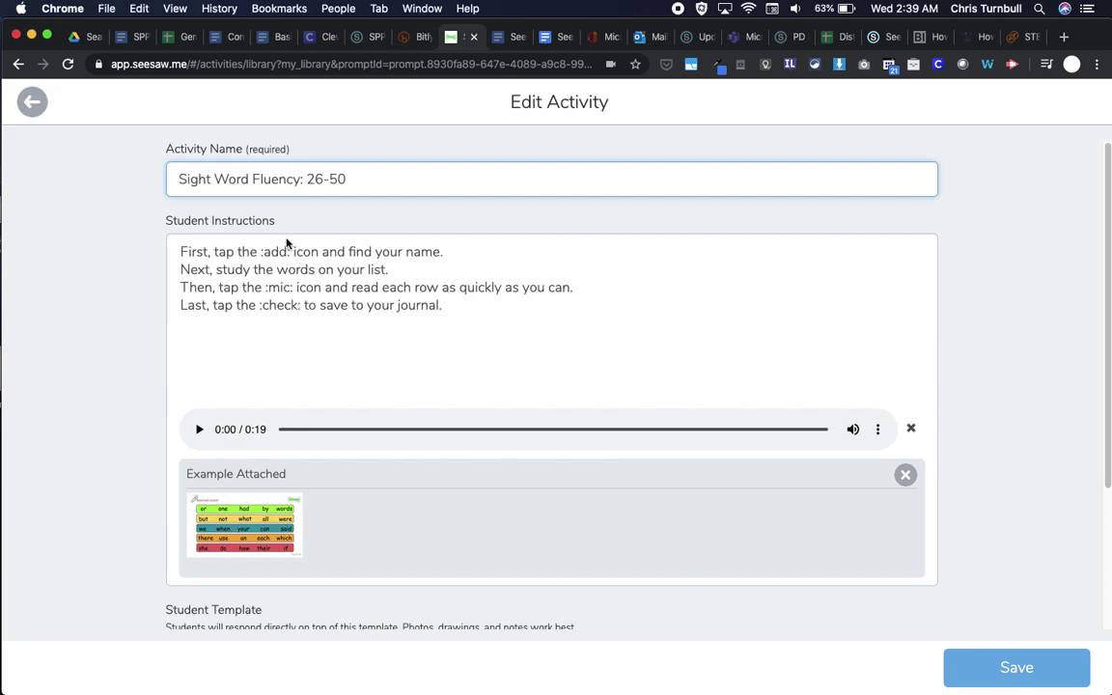
Step: Consult the Seesaw Icon Shortcuts document and change the first student instruction to "First, tap the :add: button."
left_click(553, 43)
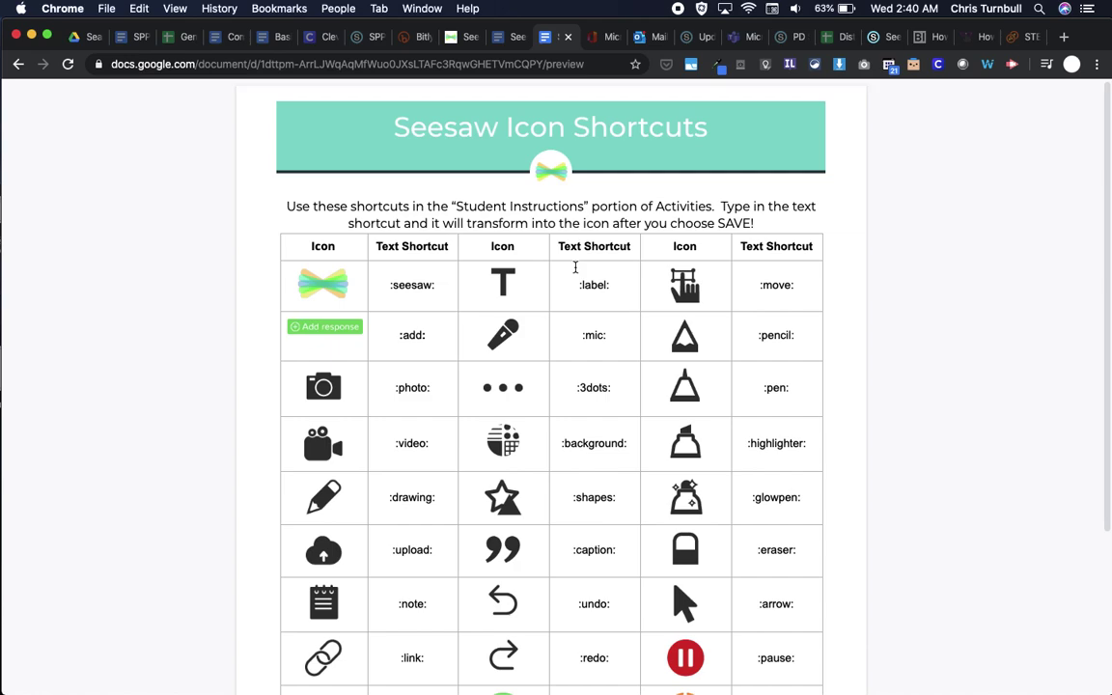
left_click(464, 39)
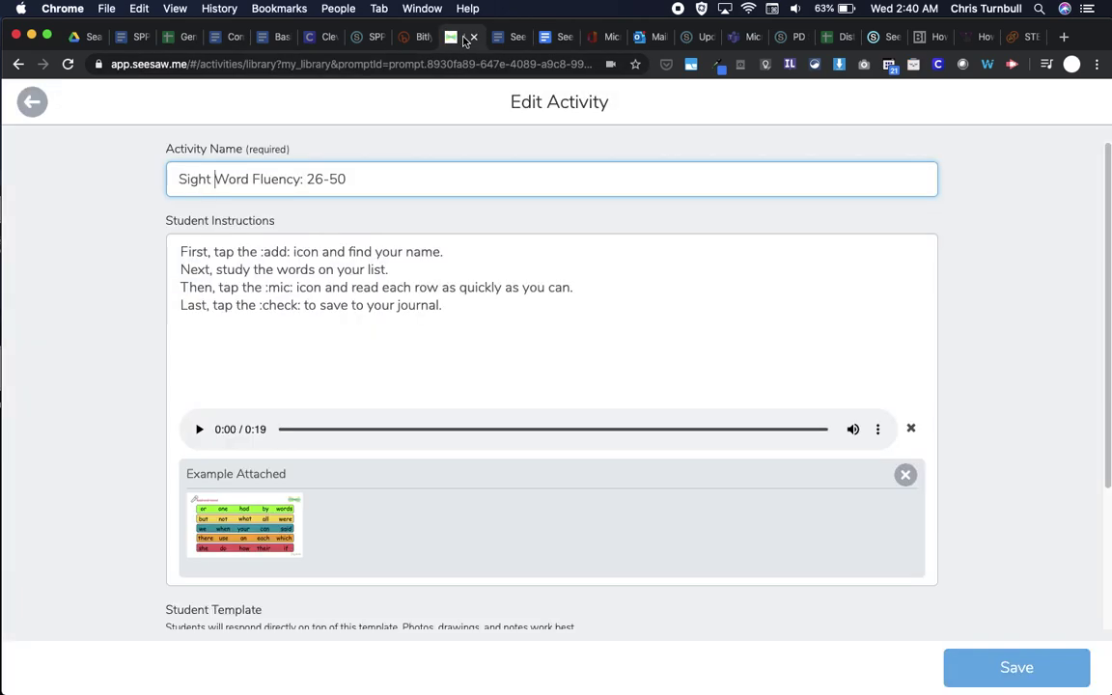
left_click(319, 253)
key("BackSpace")
key("BackSpace")
key("BackSpace")
key("BackSpace")
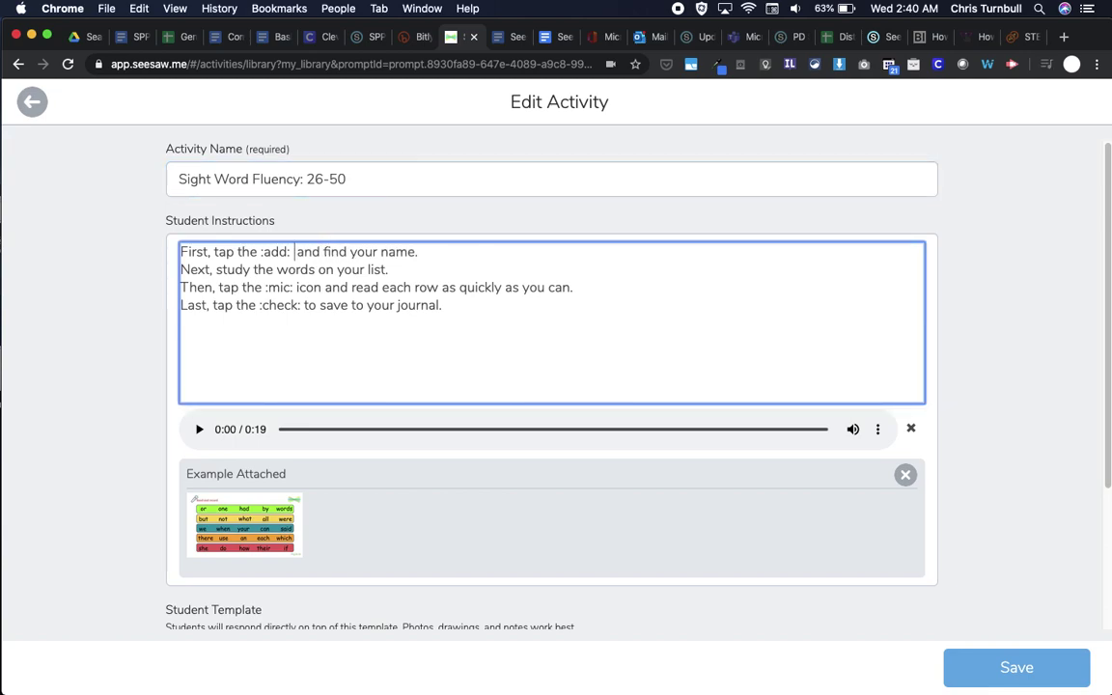
type("button")
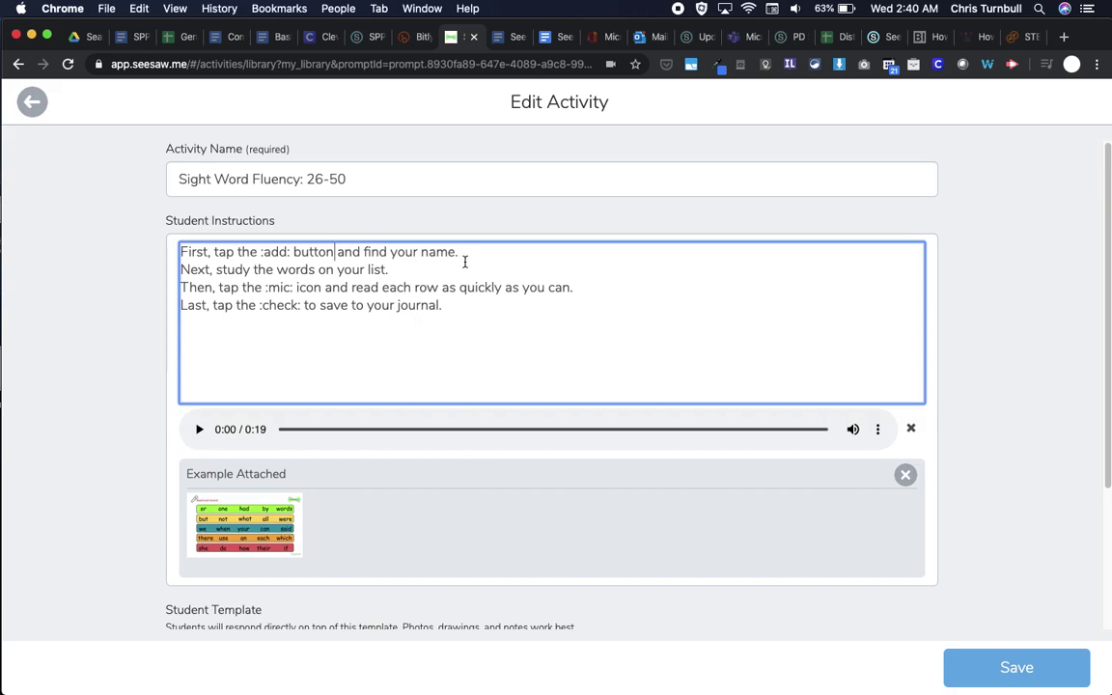
left_click_drag(460, 252, 339, 249)
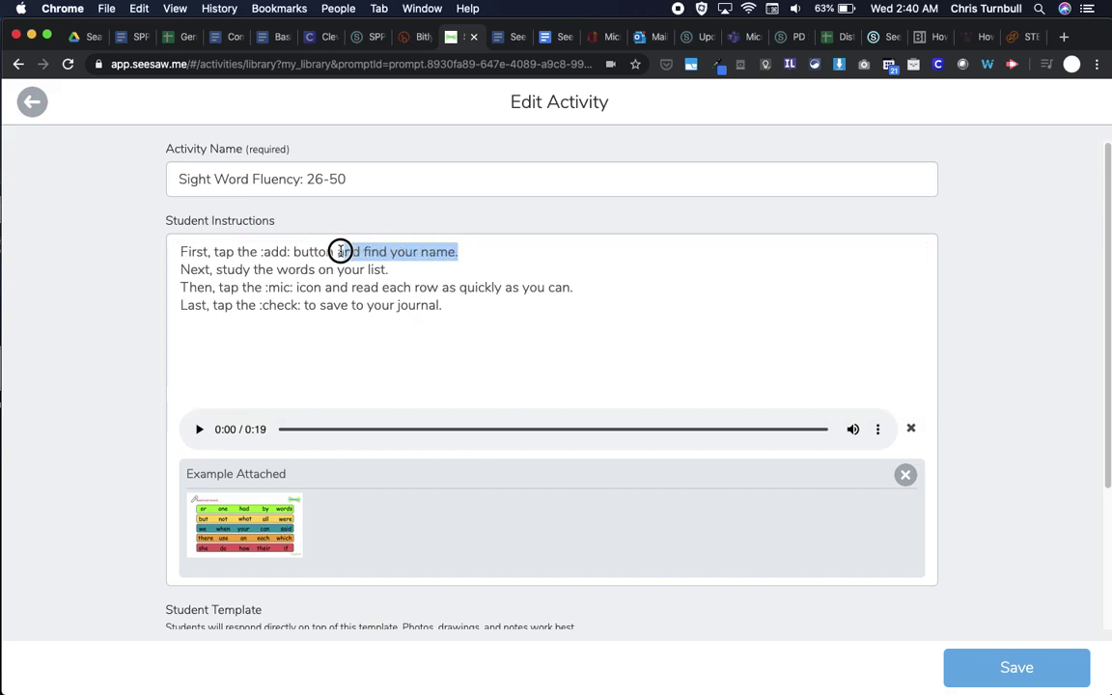
key("BackSpace")
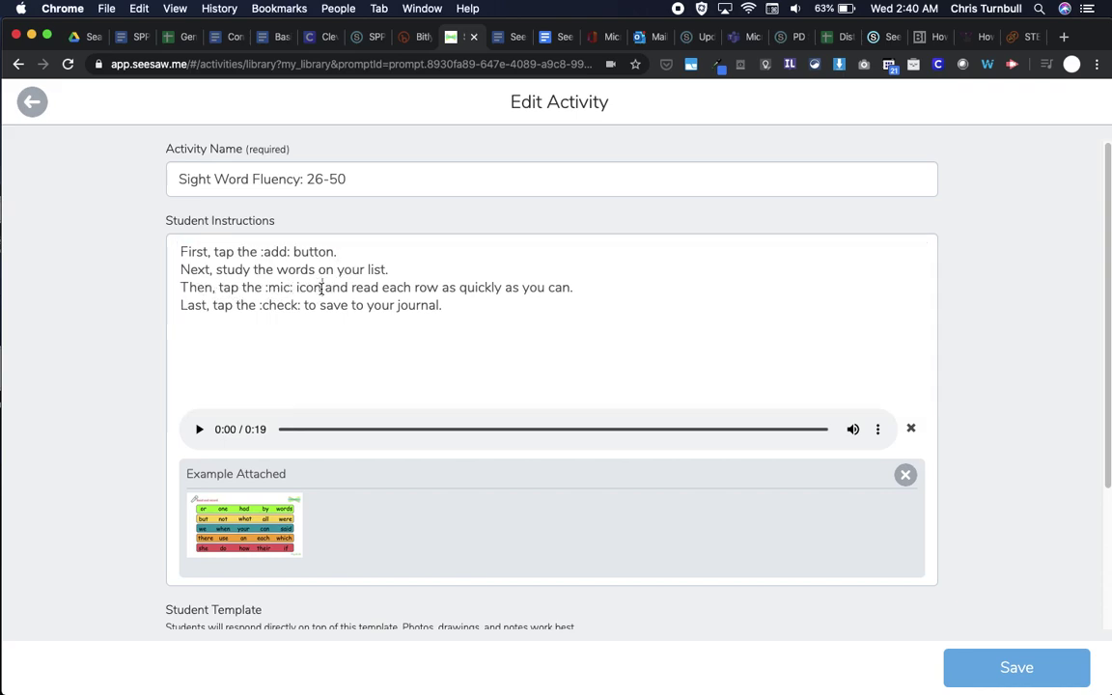
Step: Remove the word "icon" after :mic: in the third line of the student instructions
left_click(322, 288)
key("BackSpace")
key("BackSpace")
key("BackSpace")
key("BackSpace")
key("BackSpace")
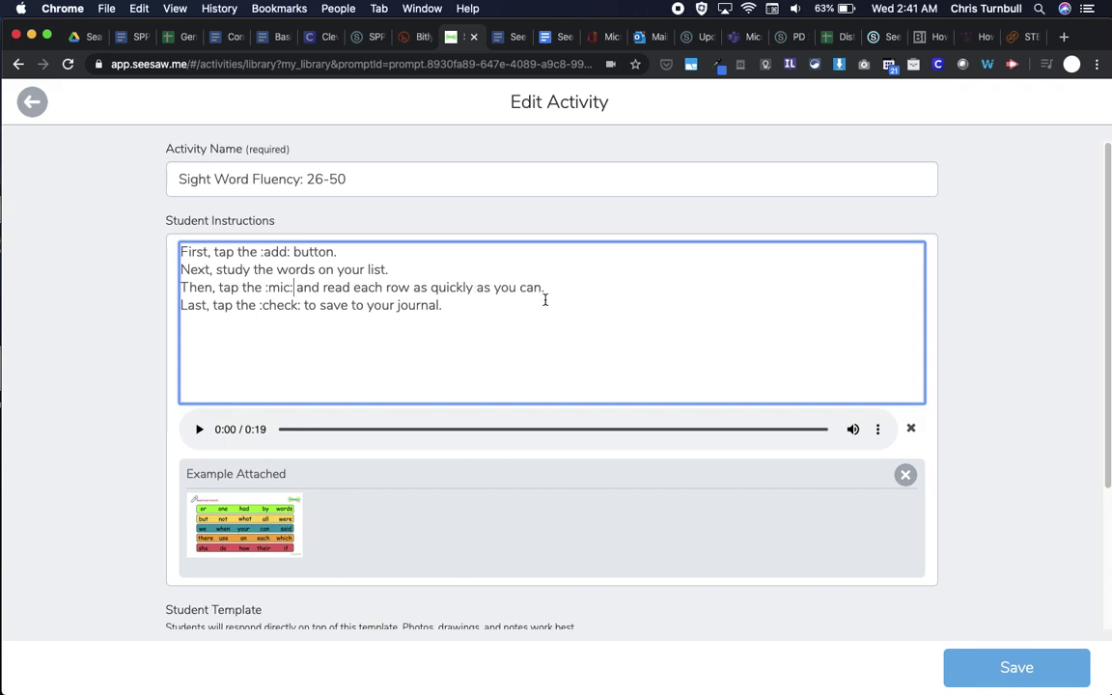
Step: Add the line "Tap :pause: to stop recording." to the student instructions before the last line
left_click(552, 288)
key("Return")
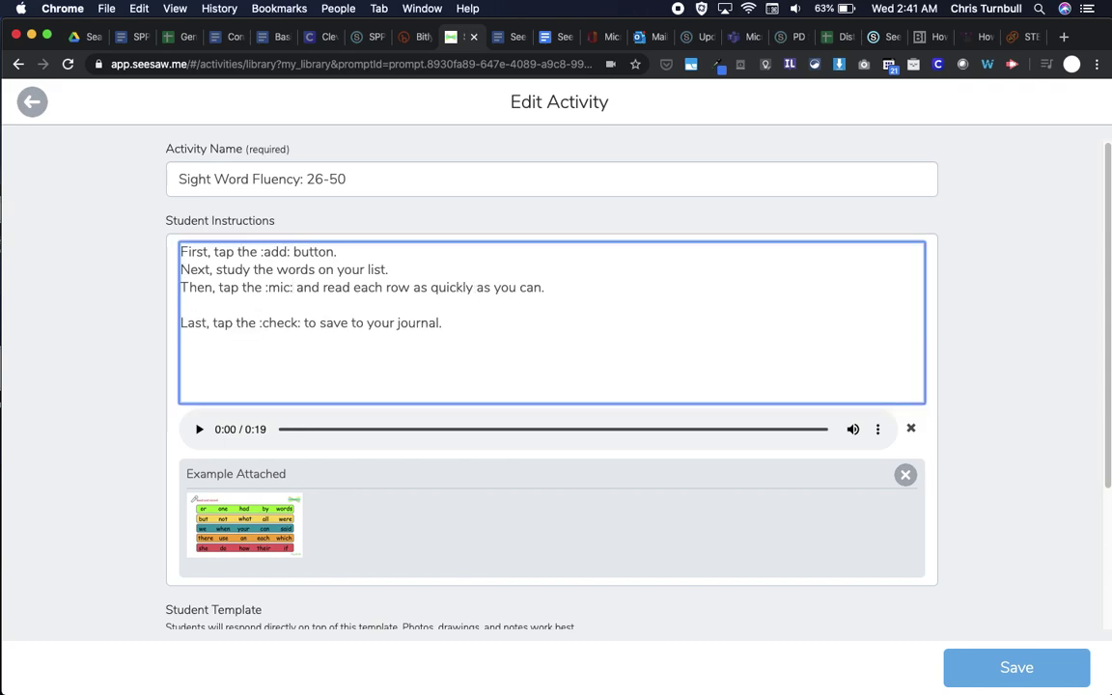
type("Tap :pause: to stop")
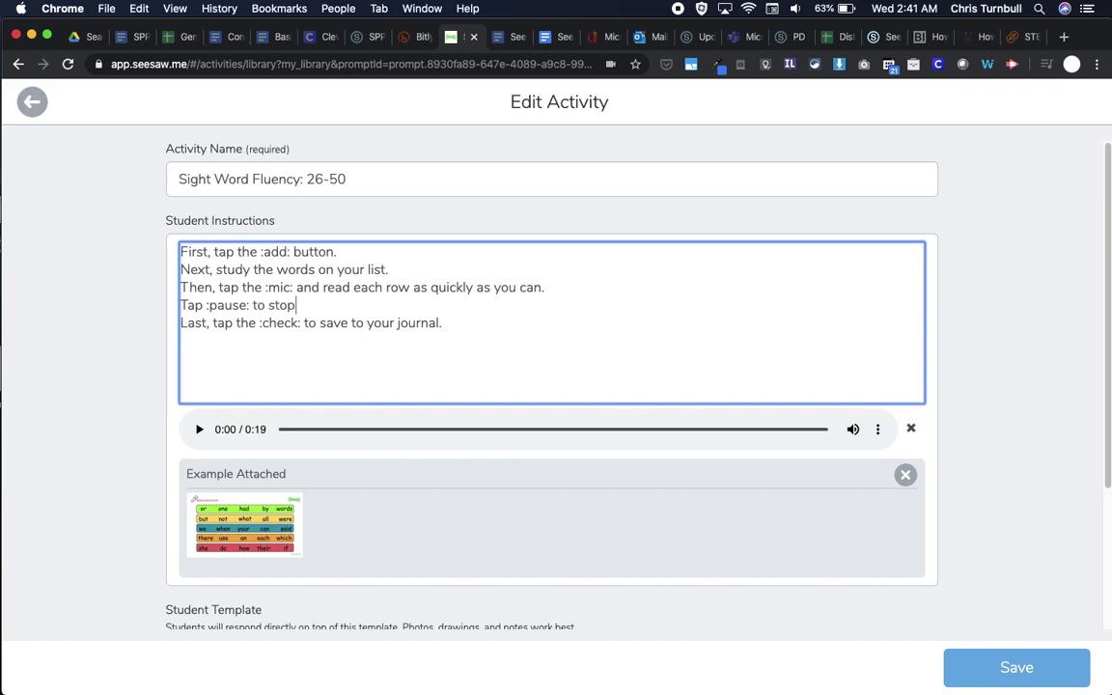
type(" recording.")
Step: Play part of the existing voice instructions and delete that recording from the activity
left_click(198, 429)
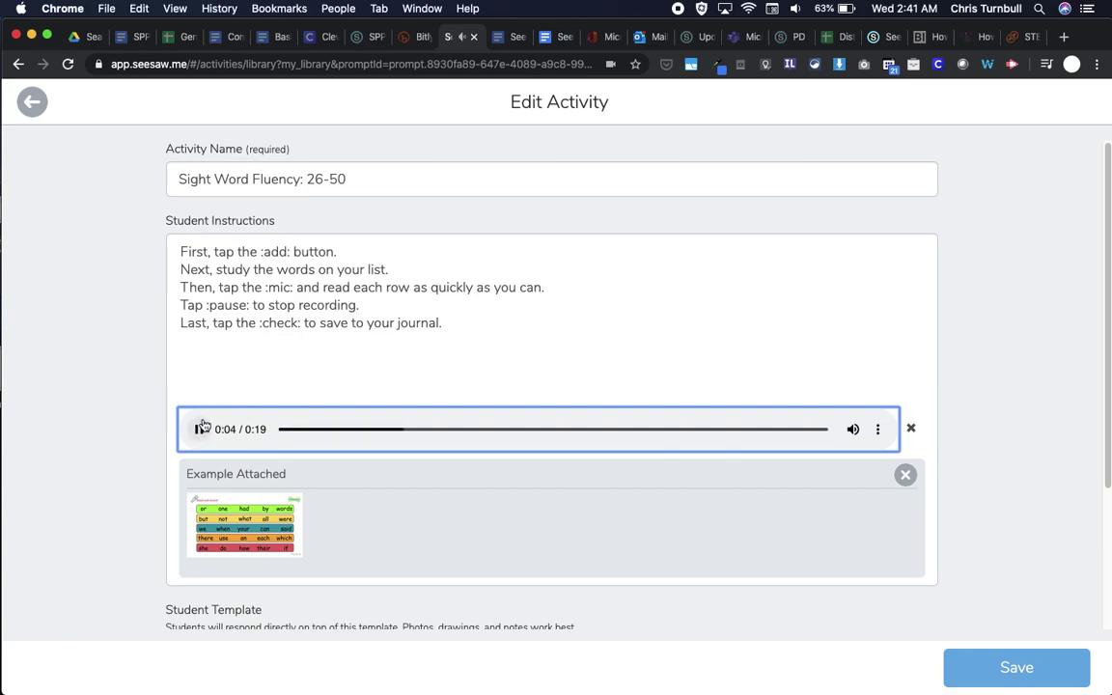
left_click(200, 429)
left_click(912, 430)
left_click(650, 340)
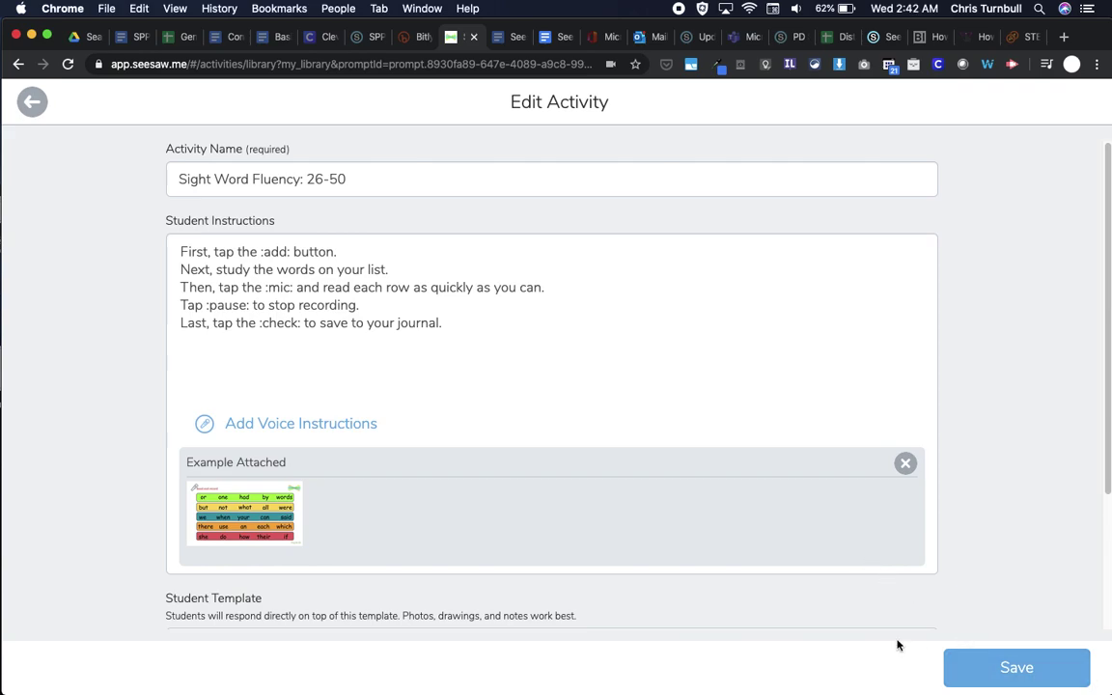
Step: Record new voice instructions about 20 seconds long for the activity
left_click(353, 427)
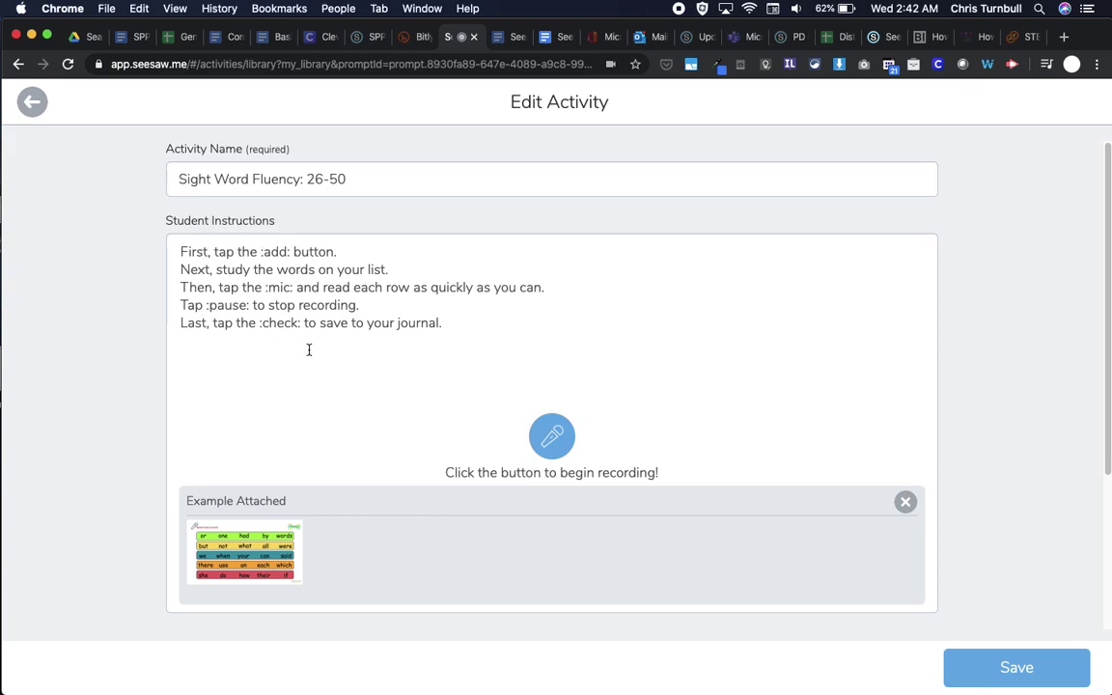
left_click(551, 435)
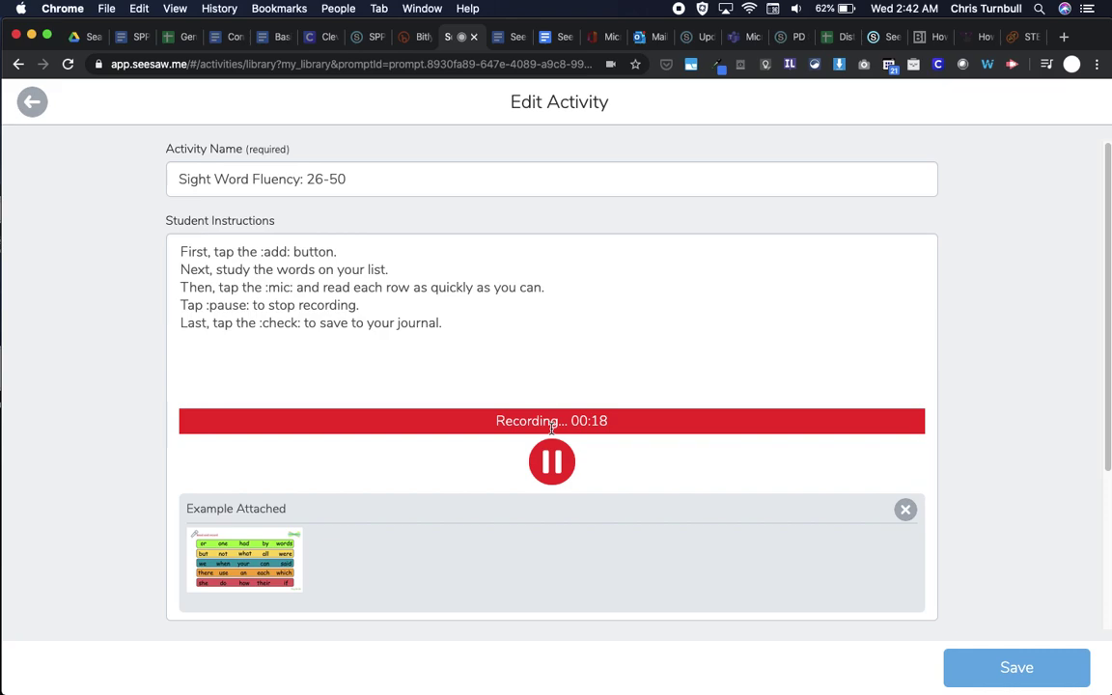
left_click(554, 461)
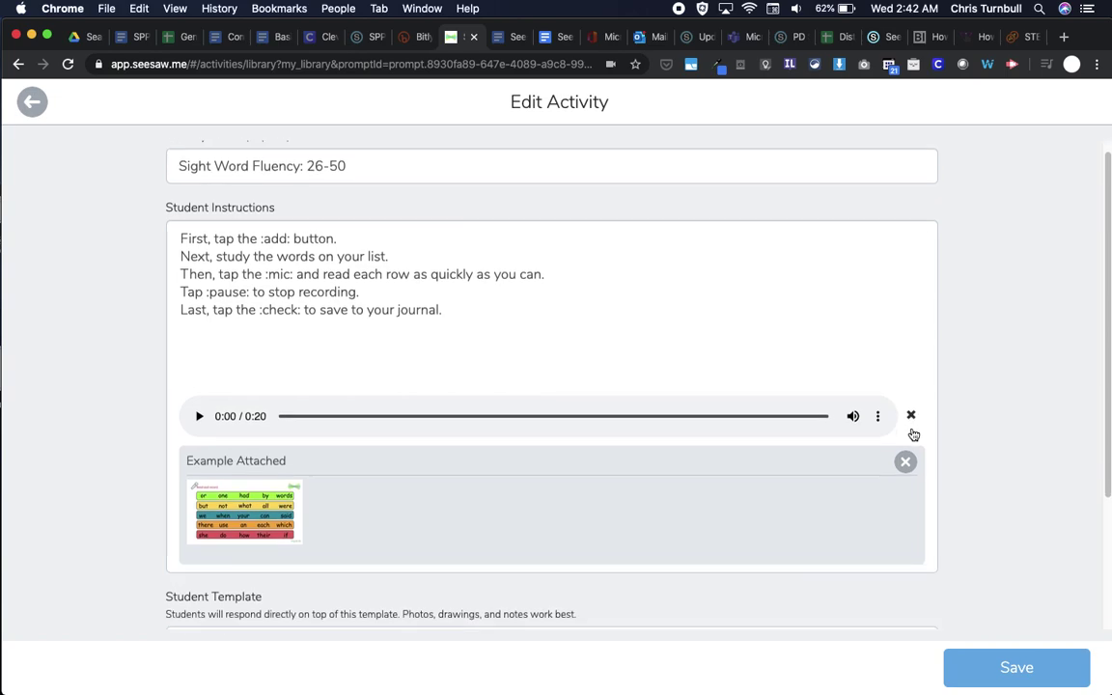
Step: Open the attached student template to view its editing tools and close it without saving changes
scroll(912, 433, "down", 5)
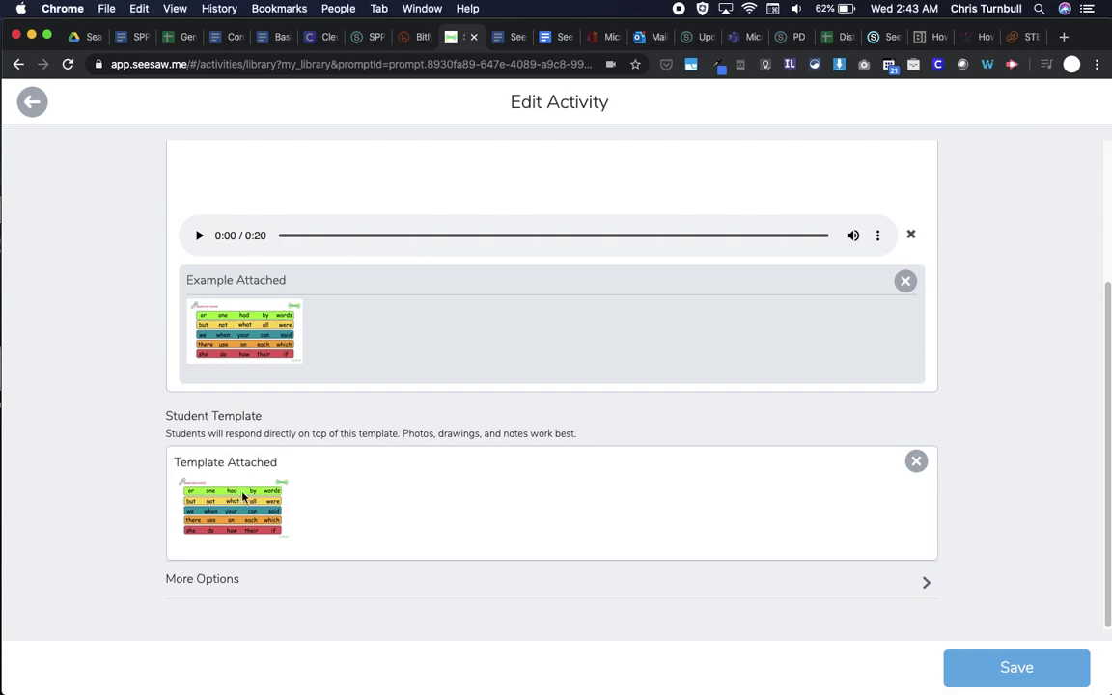
left_click(227, 516)
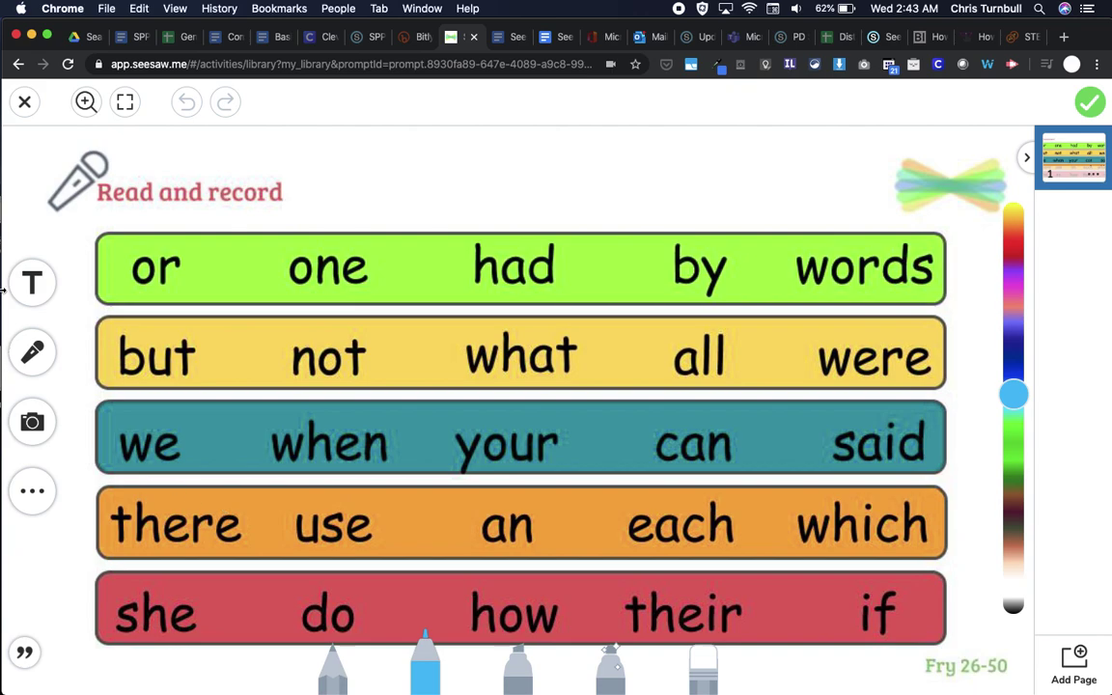
left_click(24, 101)
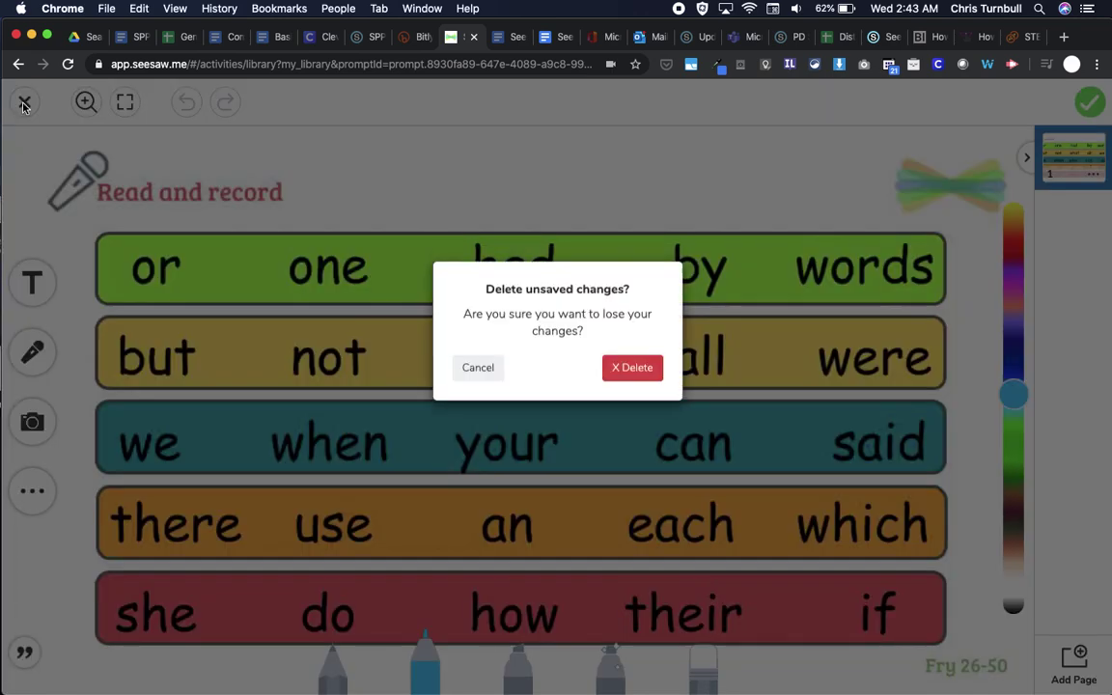
left_click(639, 384)
Step: Delete the attached student template from the activity
scroll(449, 513, "down", 4)
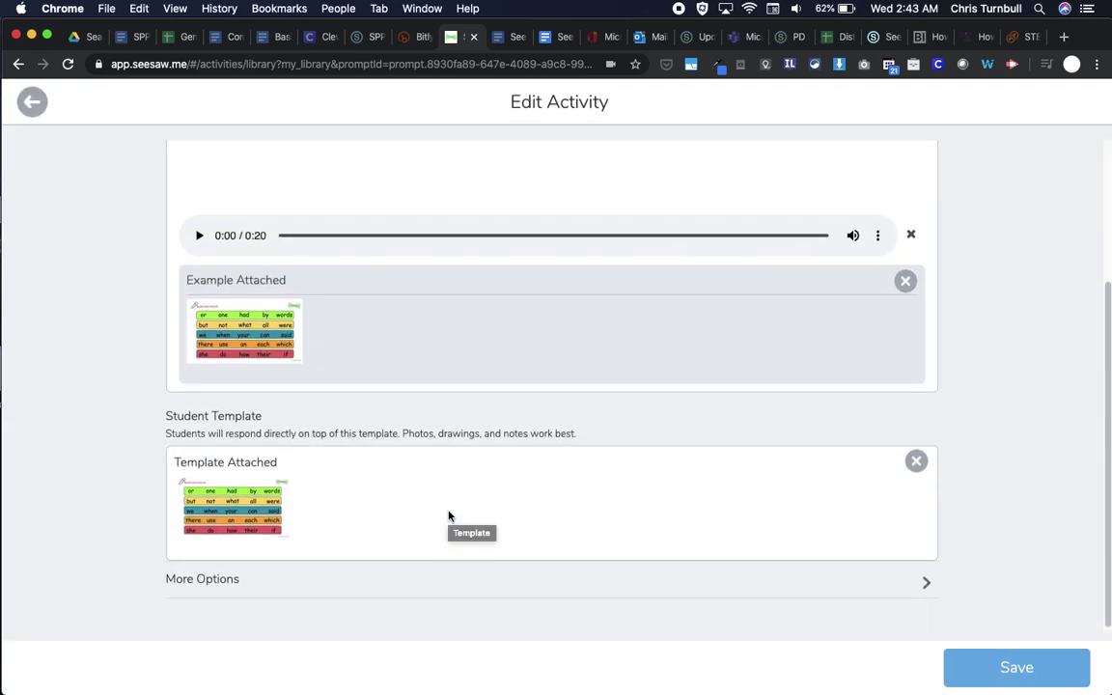
left_click(916, 462)
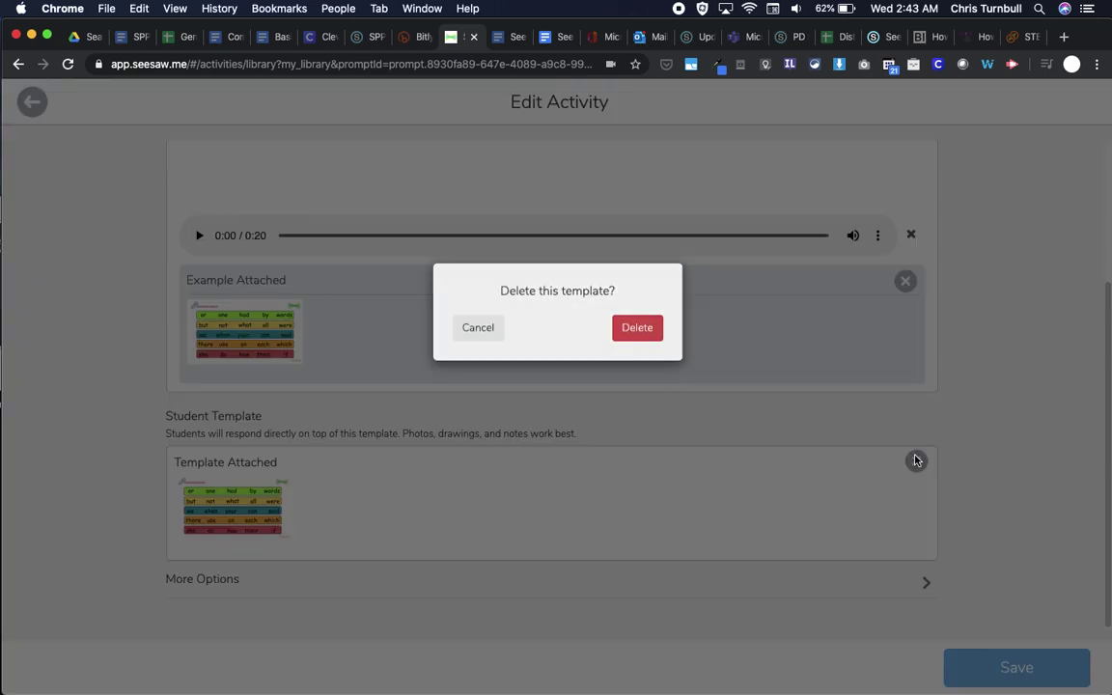
left_click(653, 346)
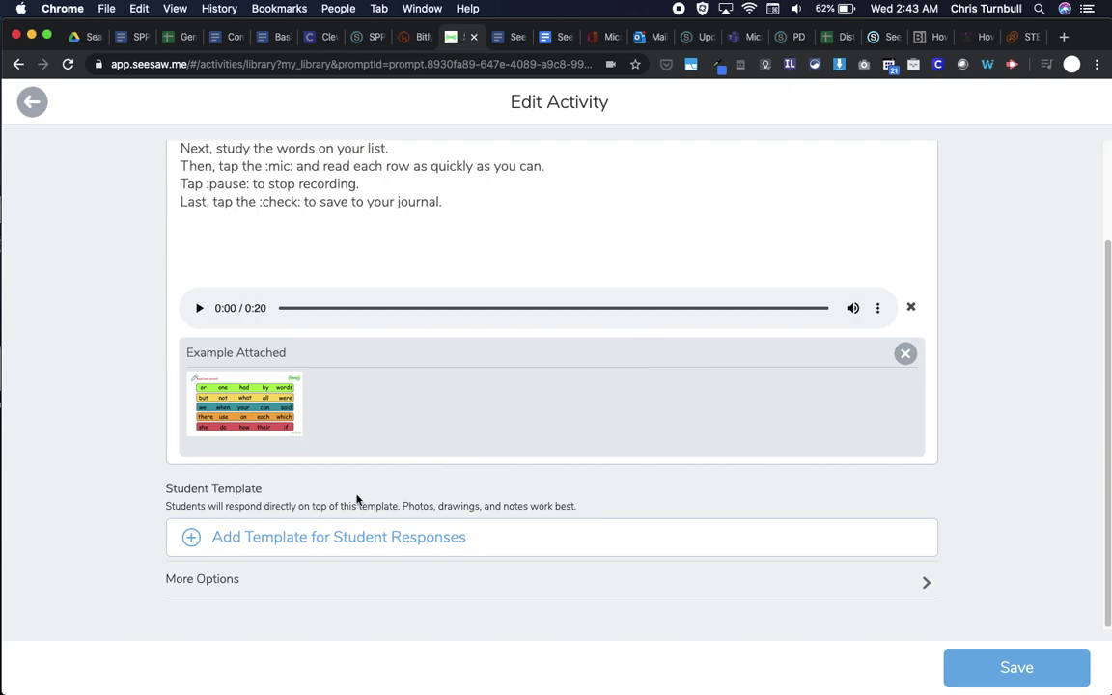
Step: Upload imaging.seesaw.png from the computer's Desktop and attach it as the template for student responses
left_click(325, 540)
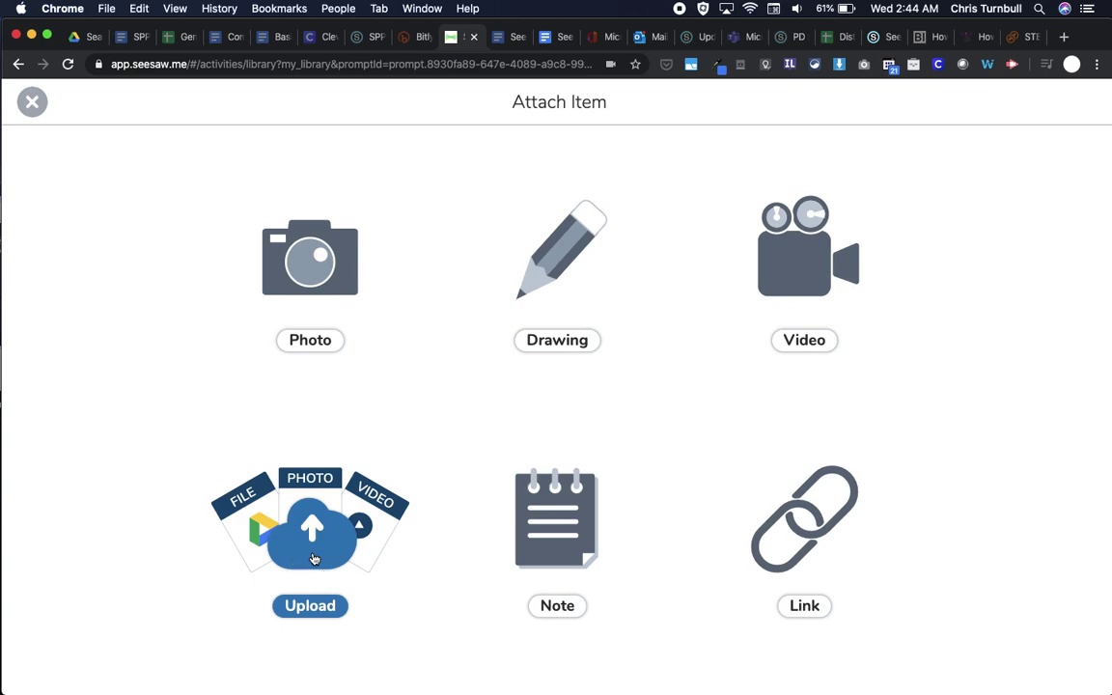
left_click(314, 559)
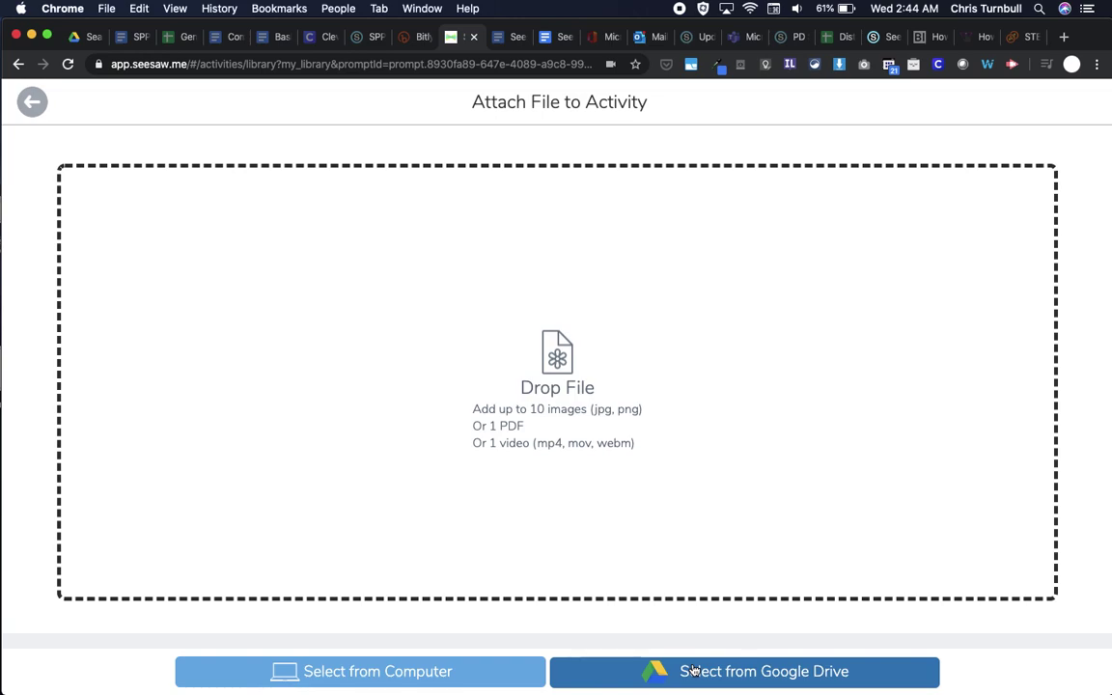
left_click(371, 670)
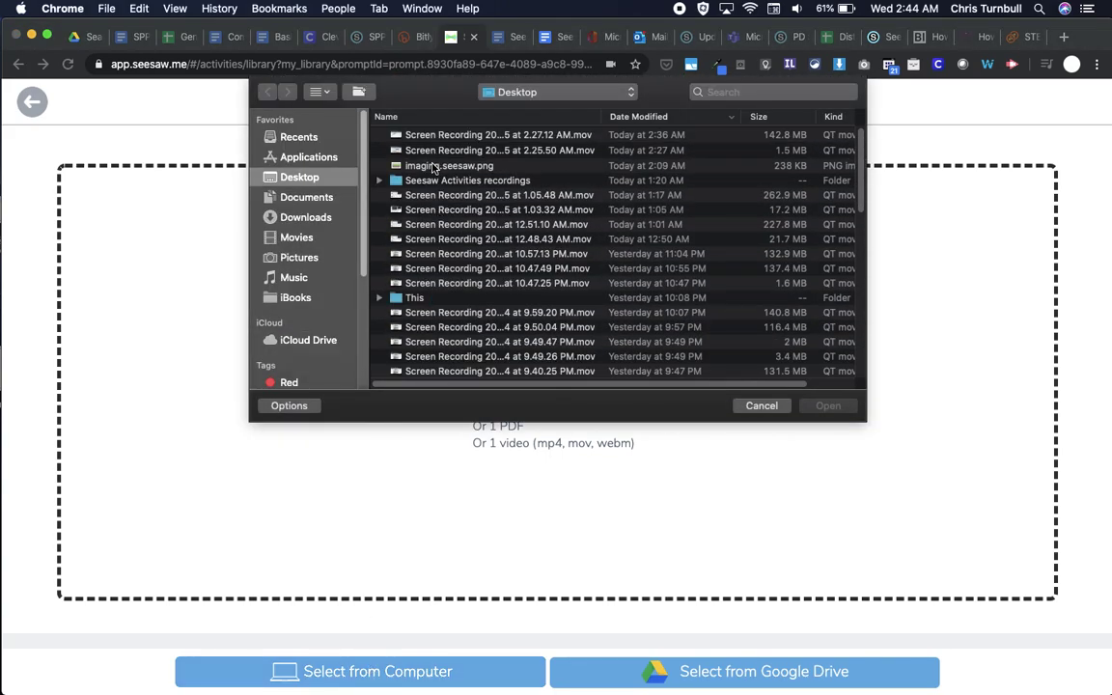
left_click(432, 167)
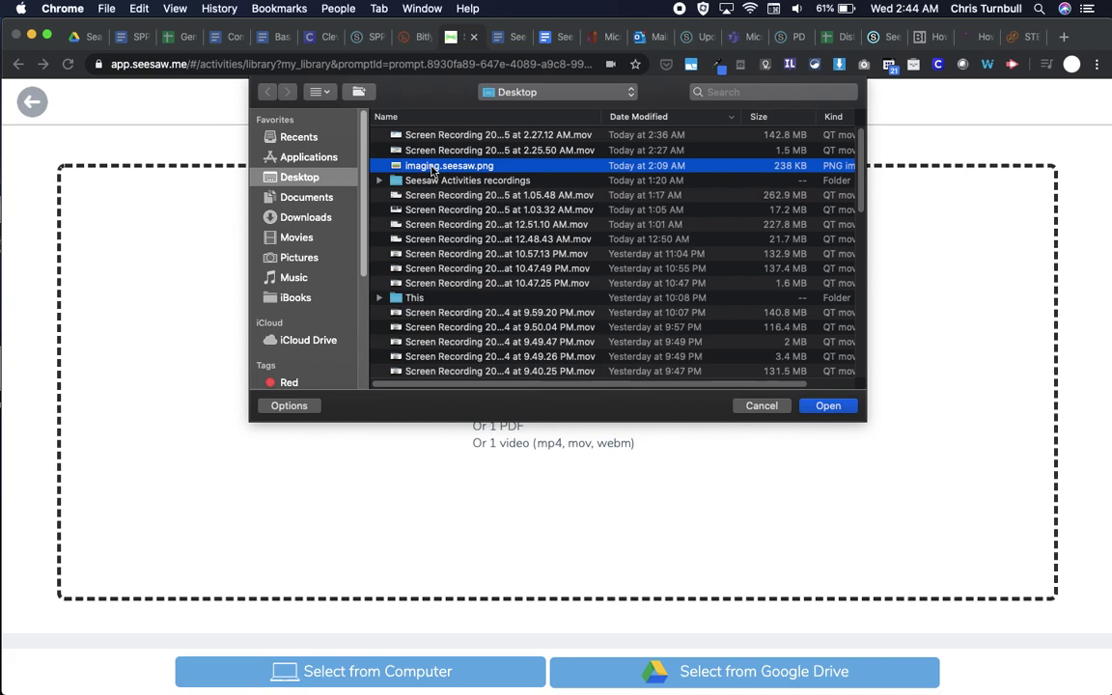
left_click(828, 406)
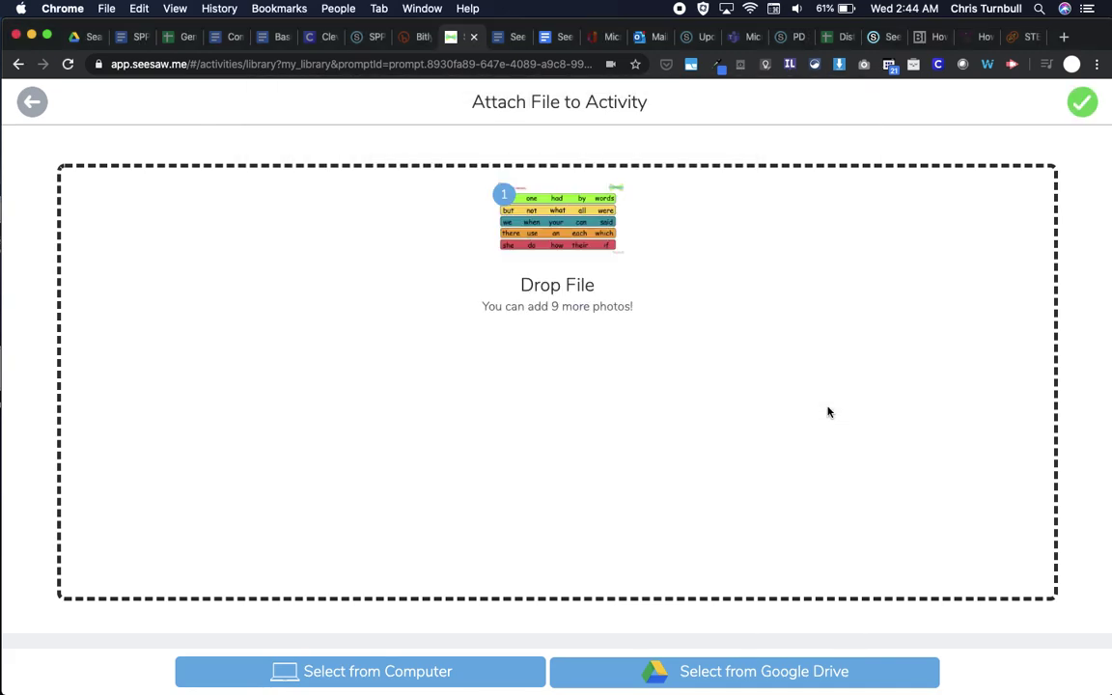
mouse_move(578, 206)
left_click(1083, 104)
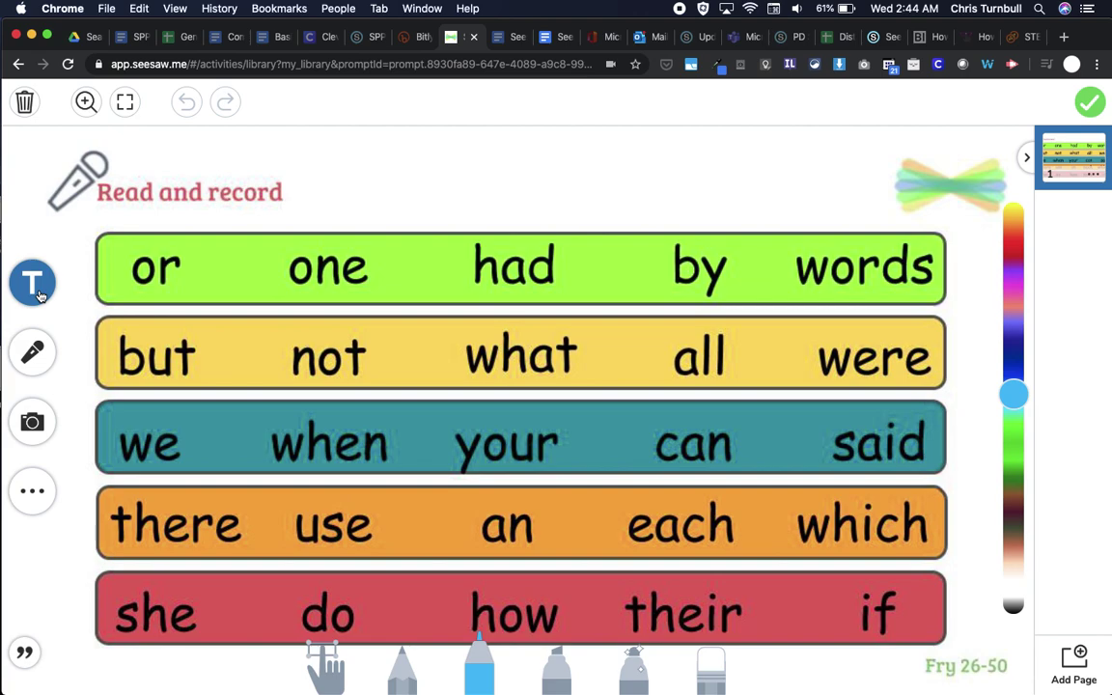
left_click(1087, 100)
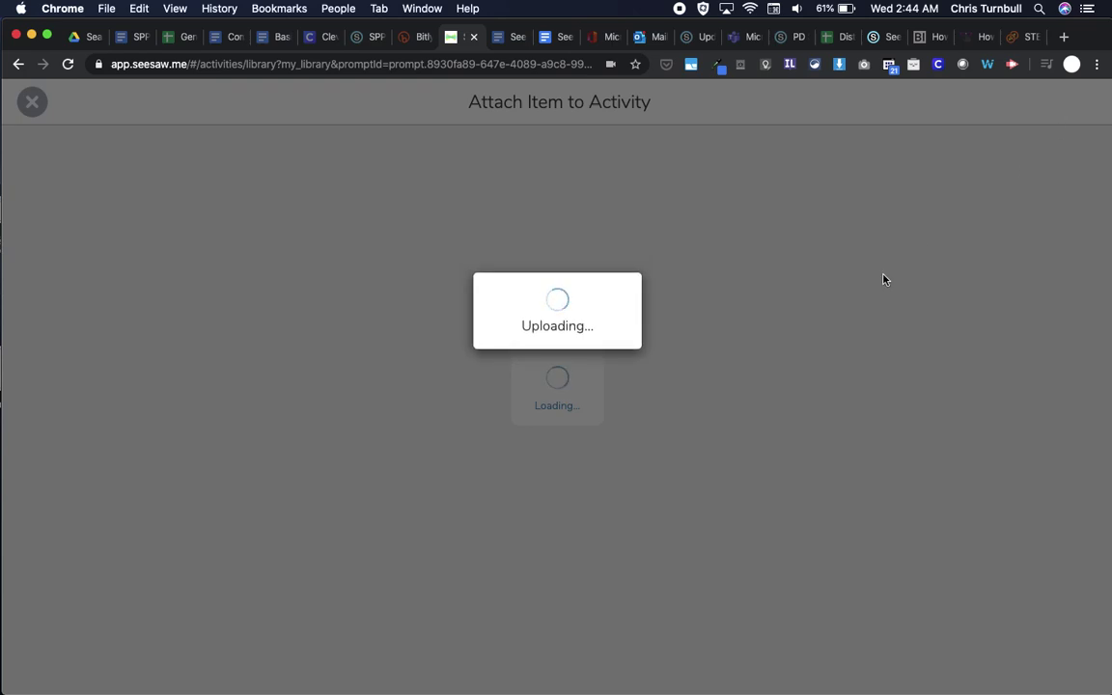
Step: Tag the activity with the Grade 1 skill "Listens carefully to directions" and save the activity
scroll(883, 275, "down", 4)
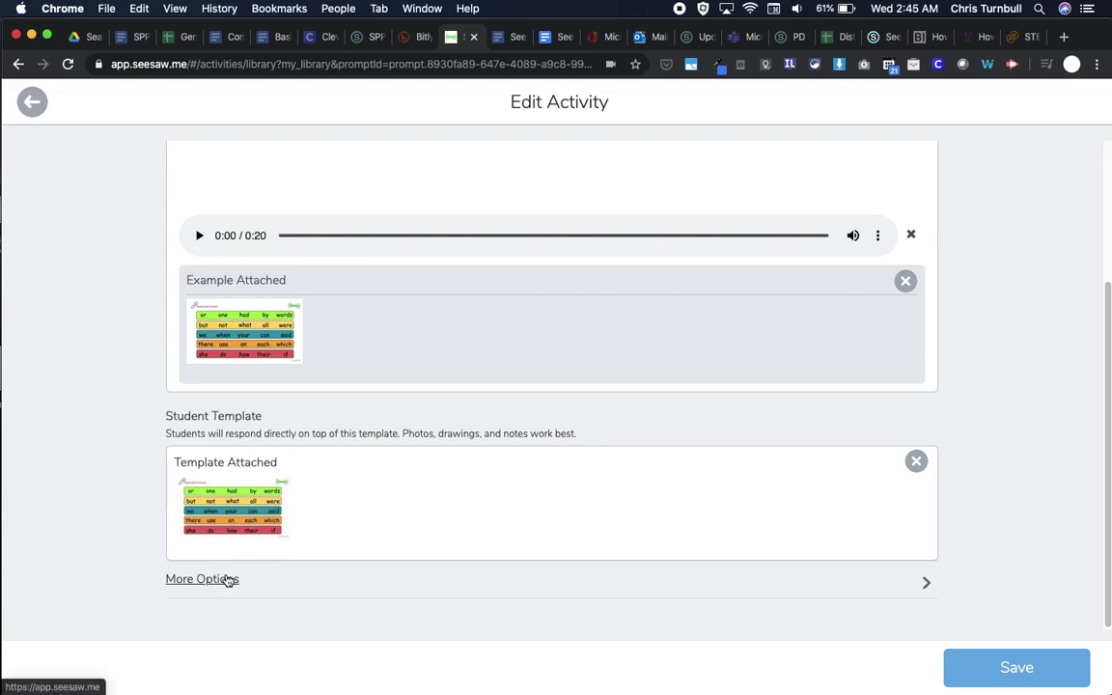
left_click(925, 584)
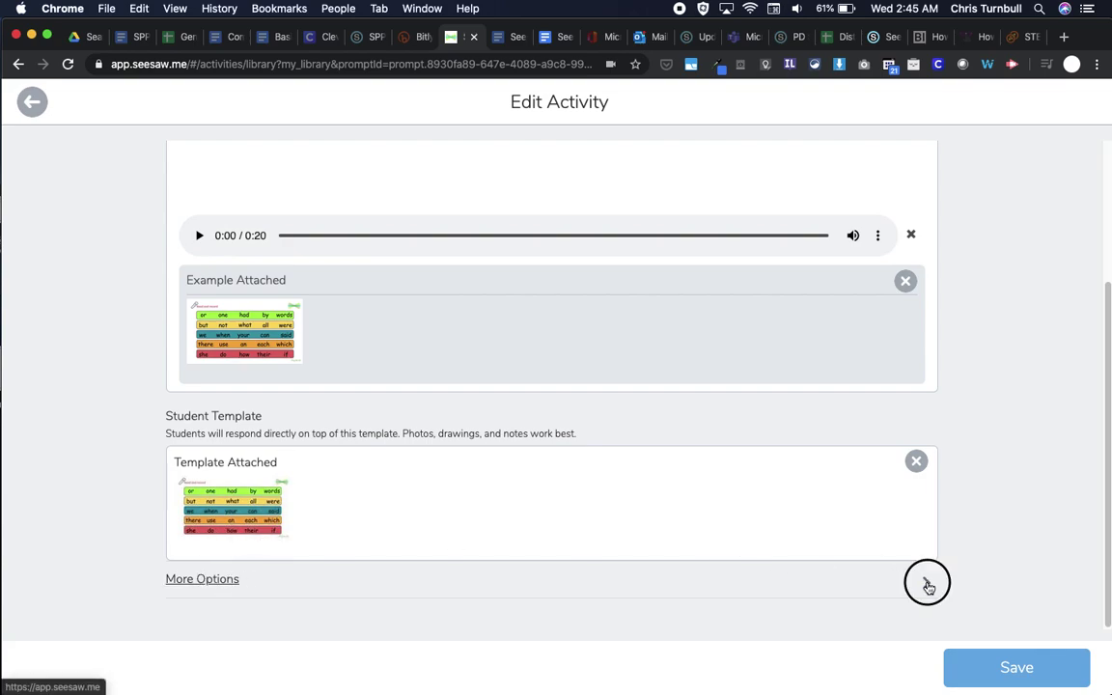
scroll(928, 587, "down", 4)
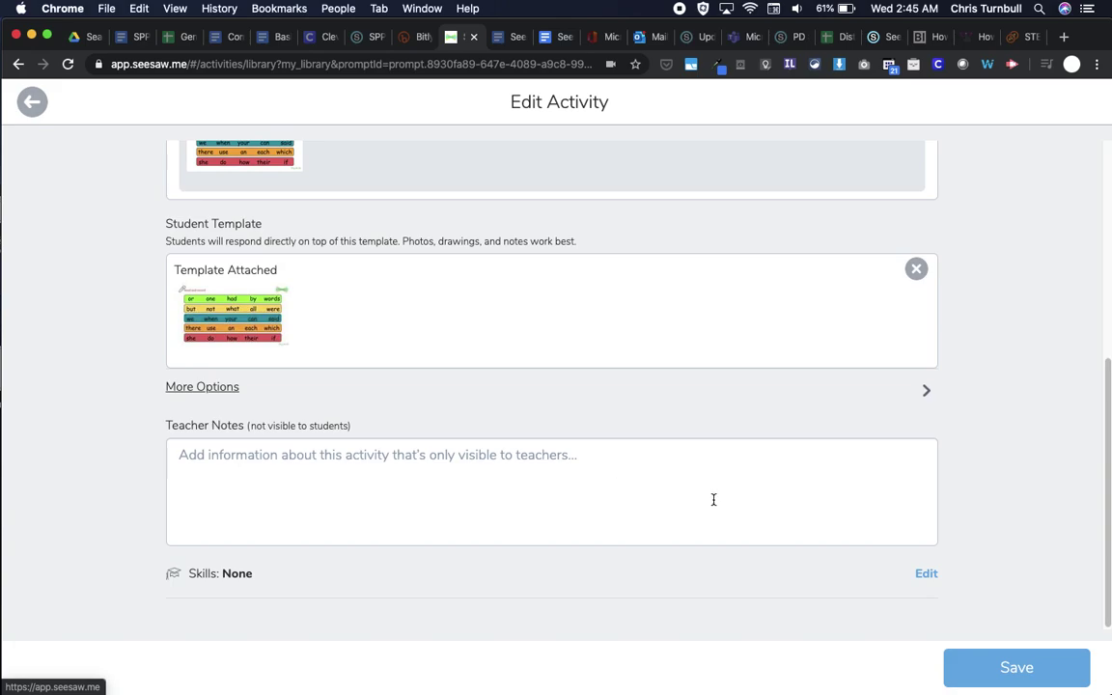
left_click(925, 575)
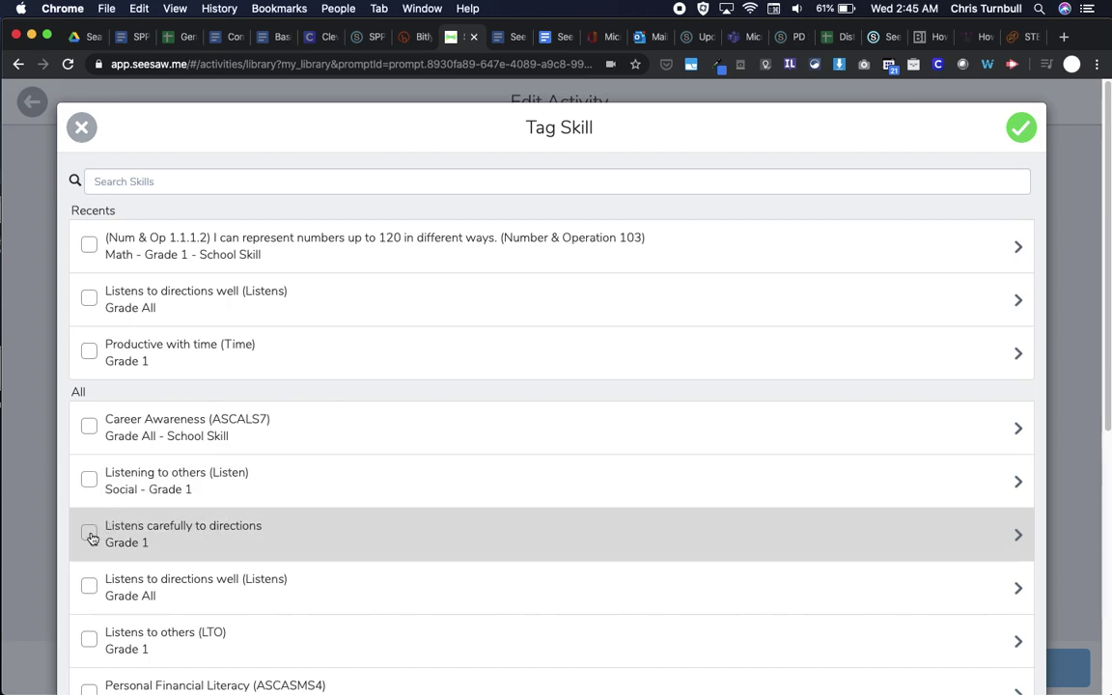
left_click(89, 535)
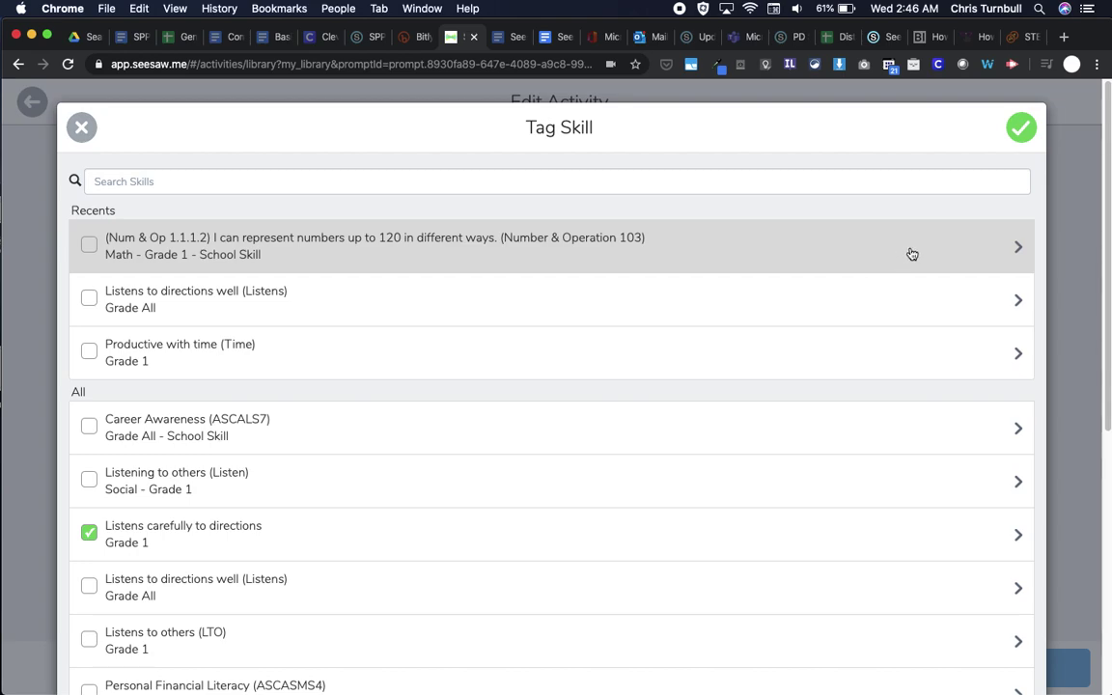
left_click(1021, 128)
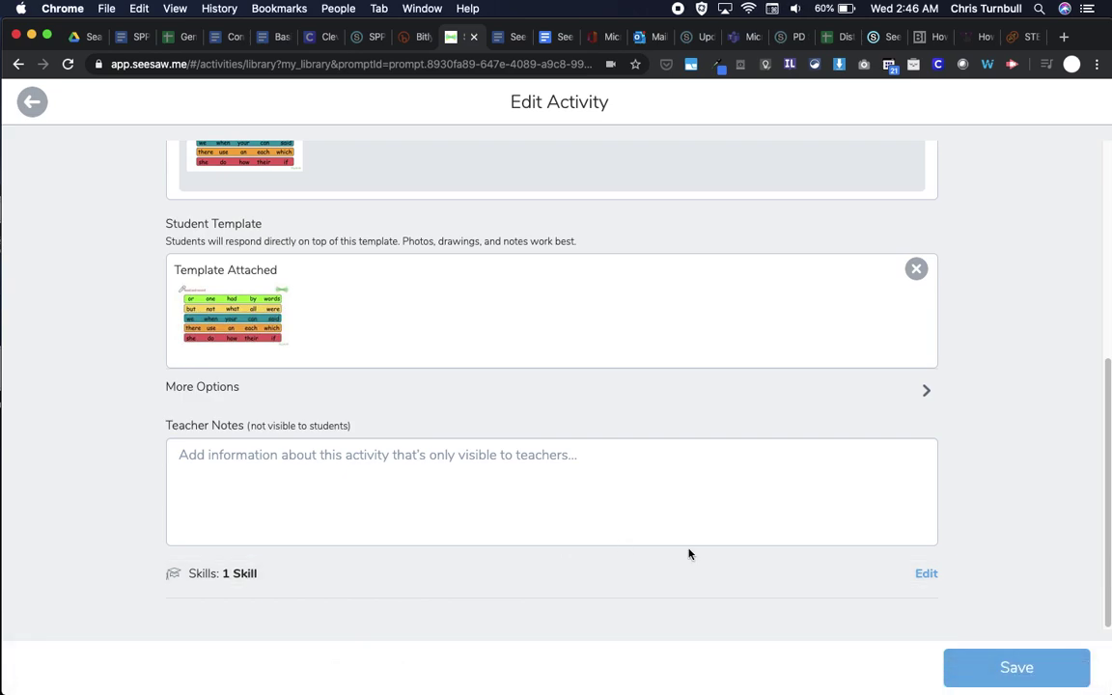
left_click(985, 665)
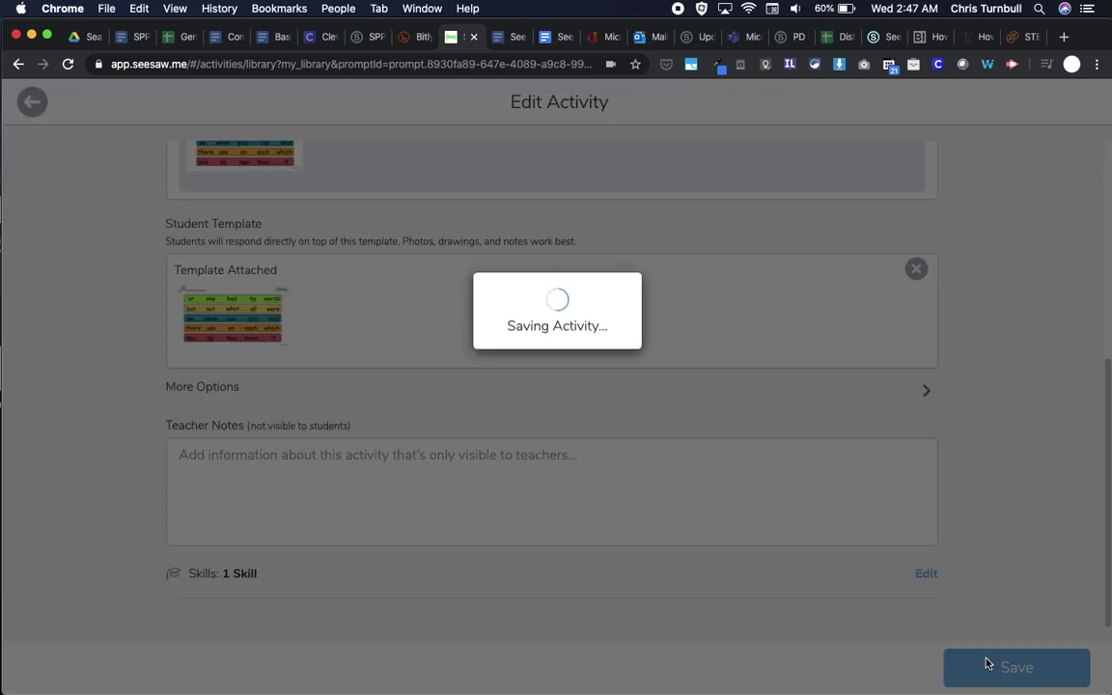